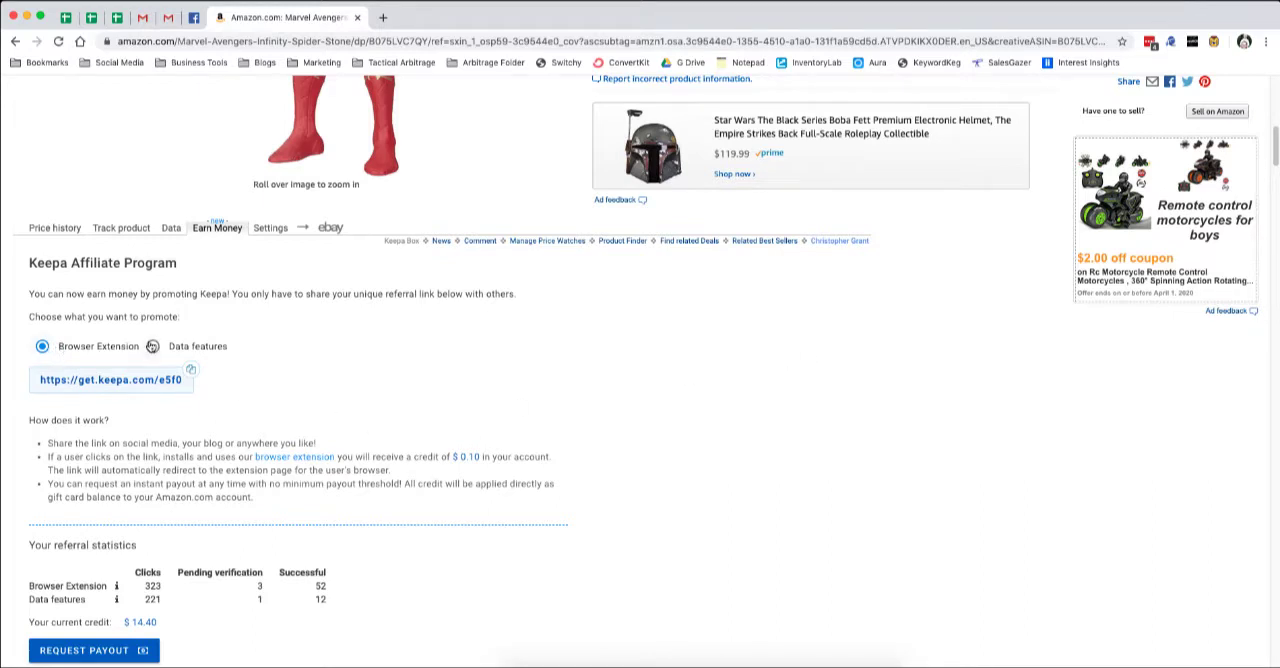
Compare the Browser Extension and Data features referral offers, and review the referral statistics and previous payouts.
click(152, 346)
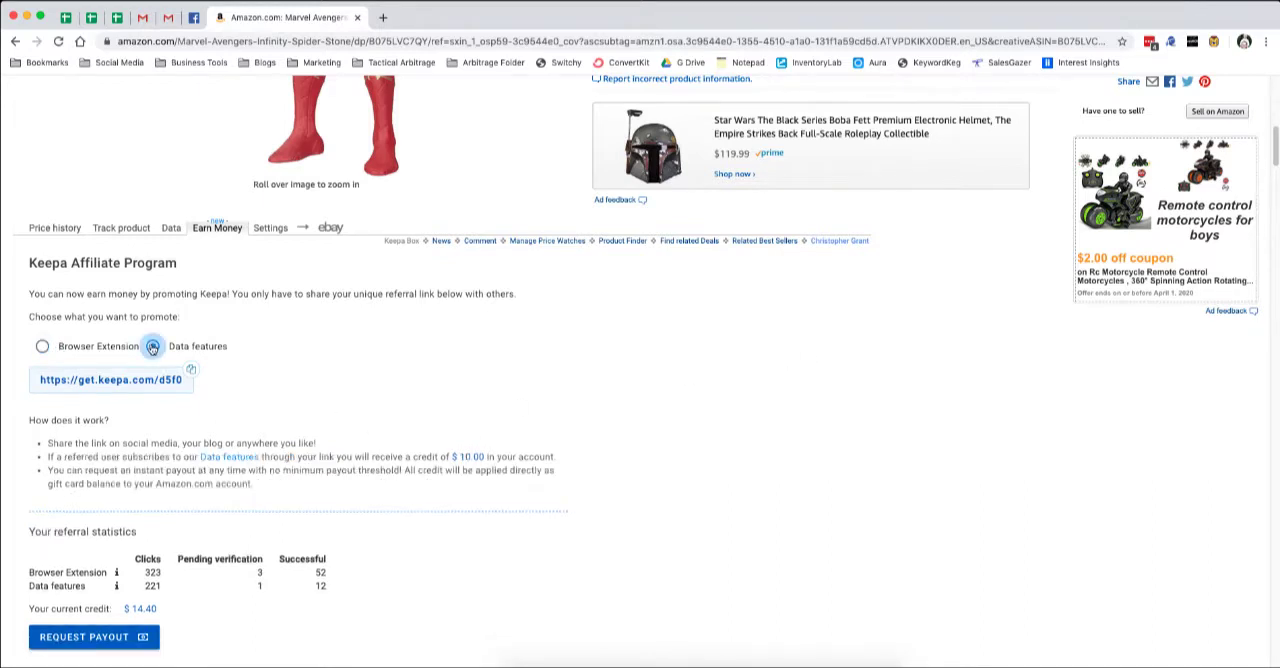
click(42, 347)
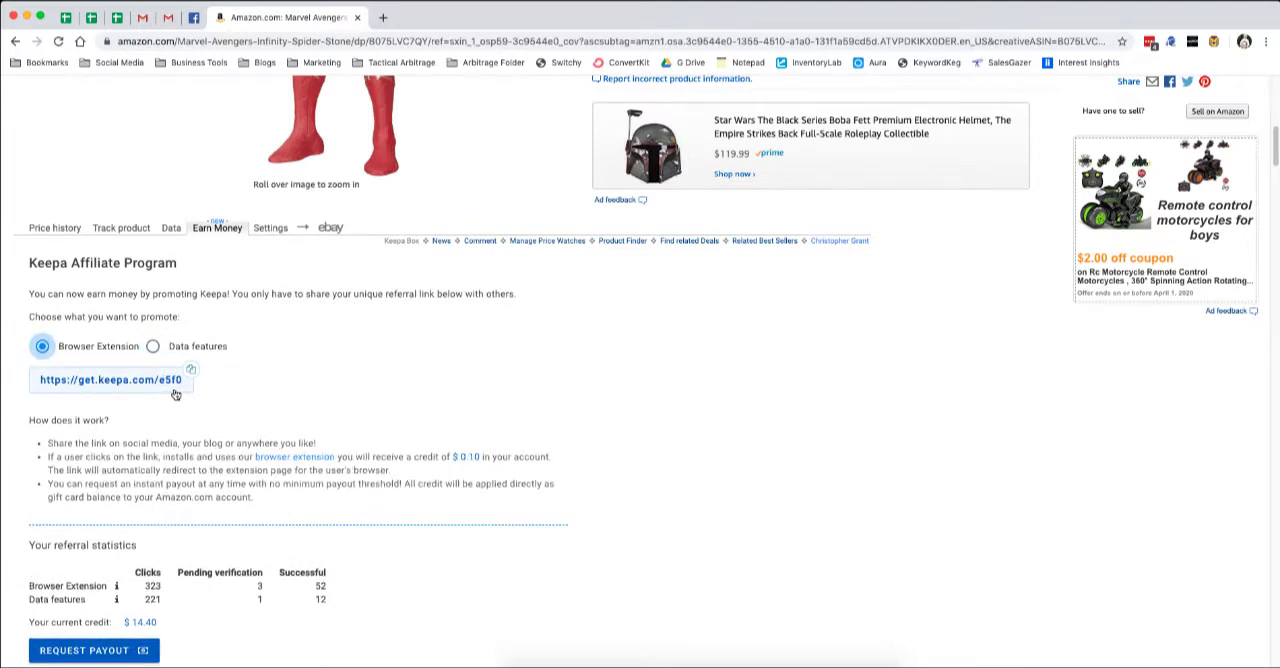
click(152, 347)
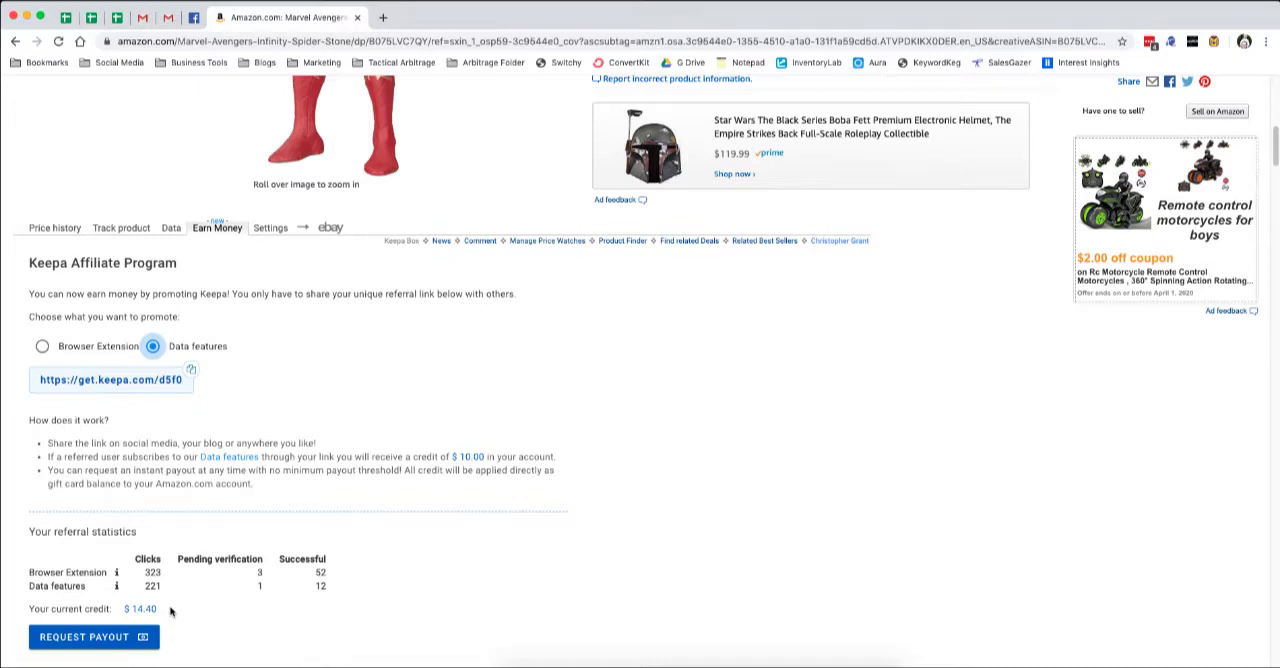
scroll(170, 611, down, 1)
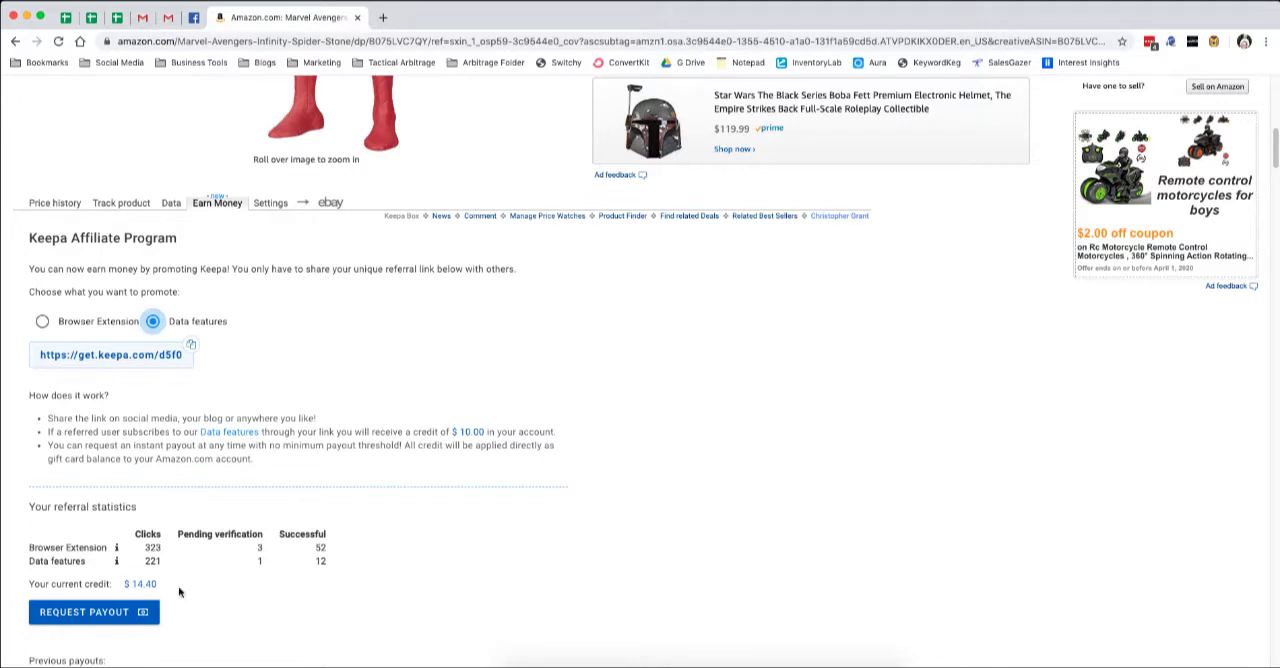
scroll(178, 592, down, 3)
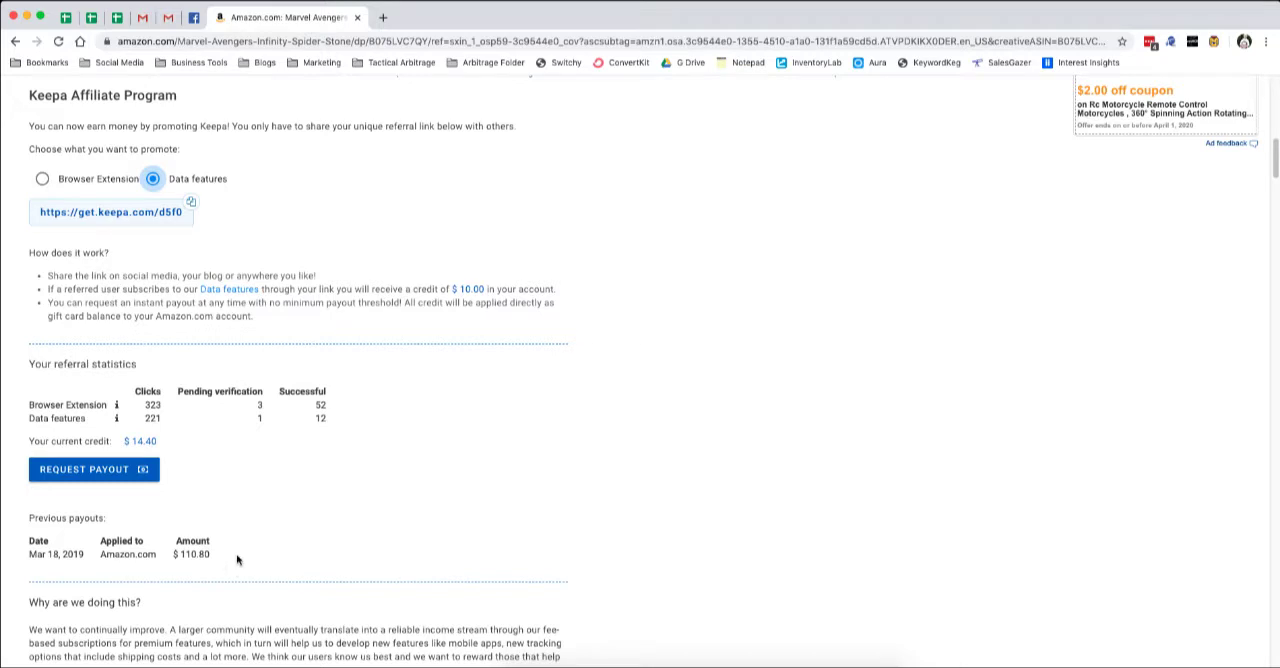
scroll(237, 560, up, 1)
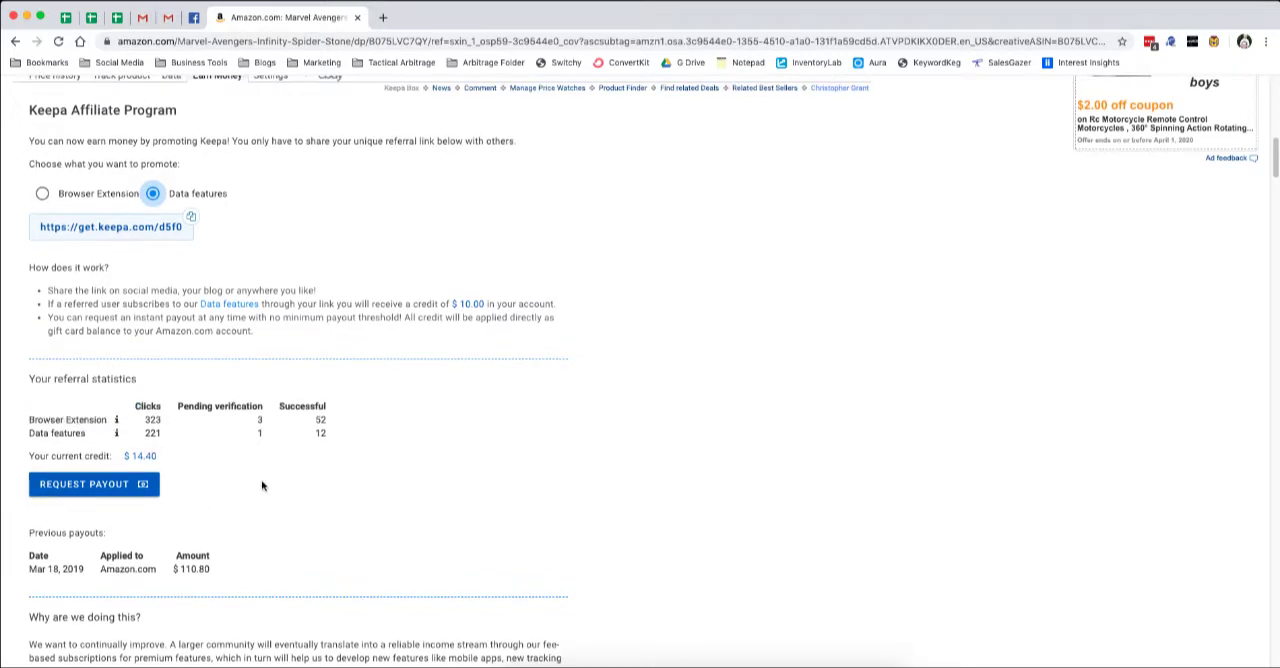
scroll(262, 486, up, 1)
scroll(255, 520, up, 3)
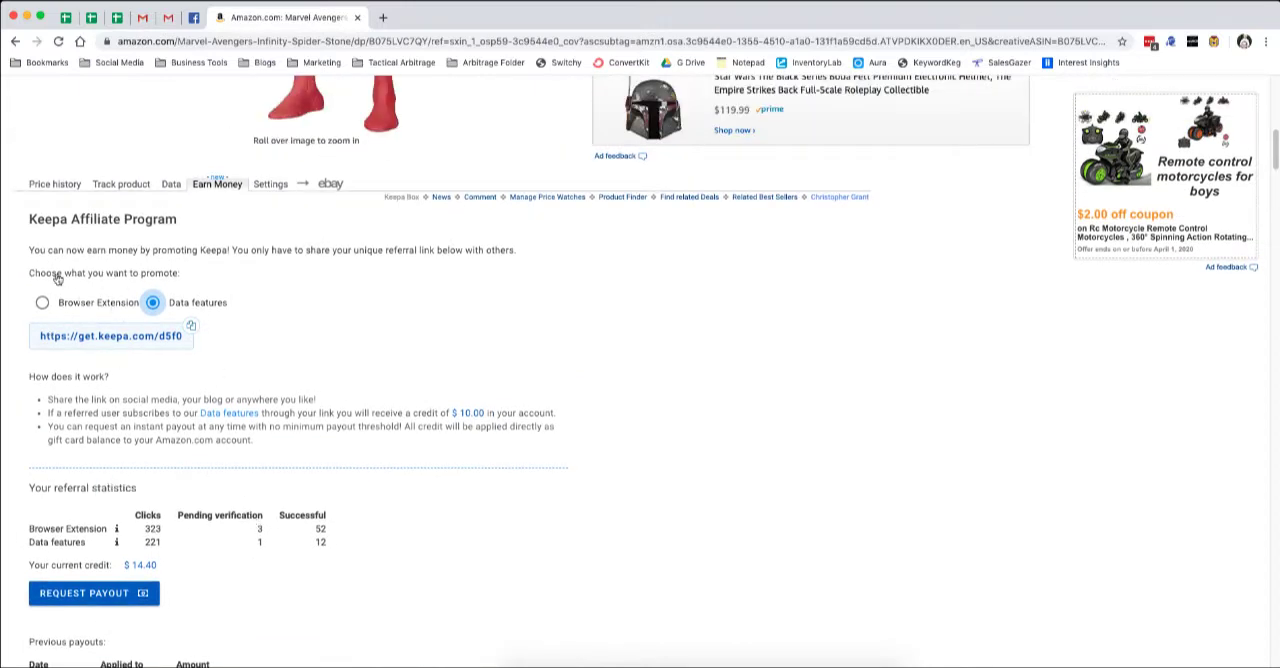
Open the Keepa settings and review the chart appearance, tracking and add-on options, including the price history overlay on related products.
click(271, 186)
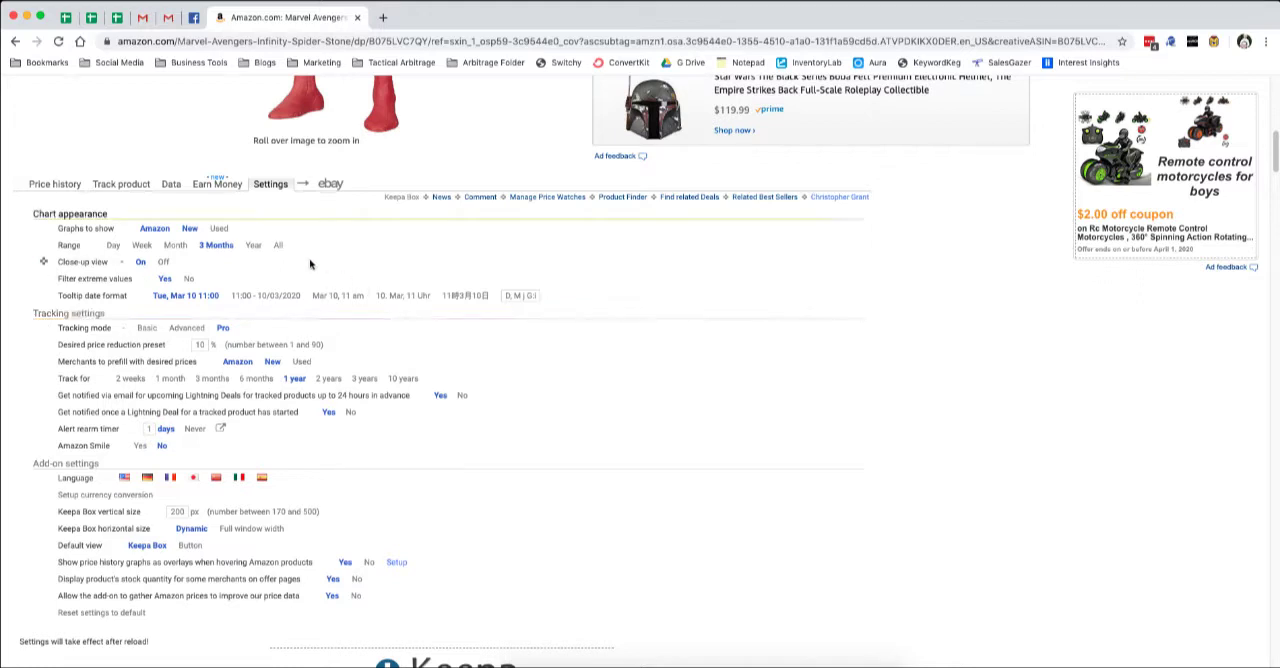
scroll(311, 264, down, 1)
scroll(310, 263, down, 1)
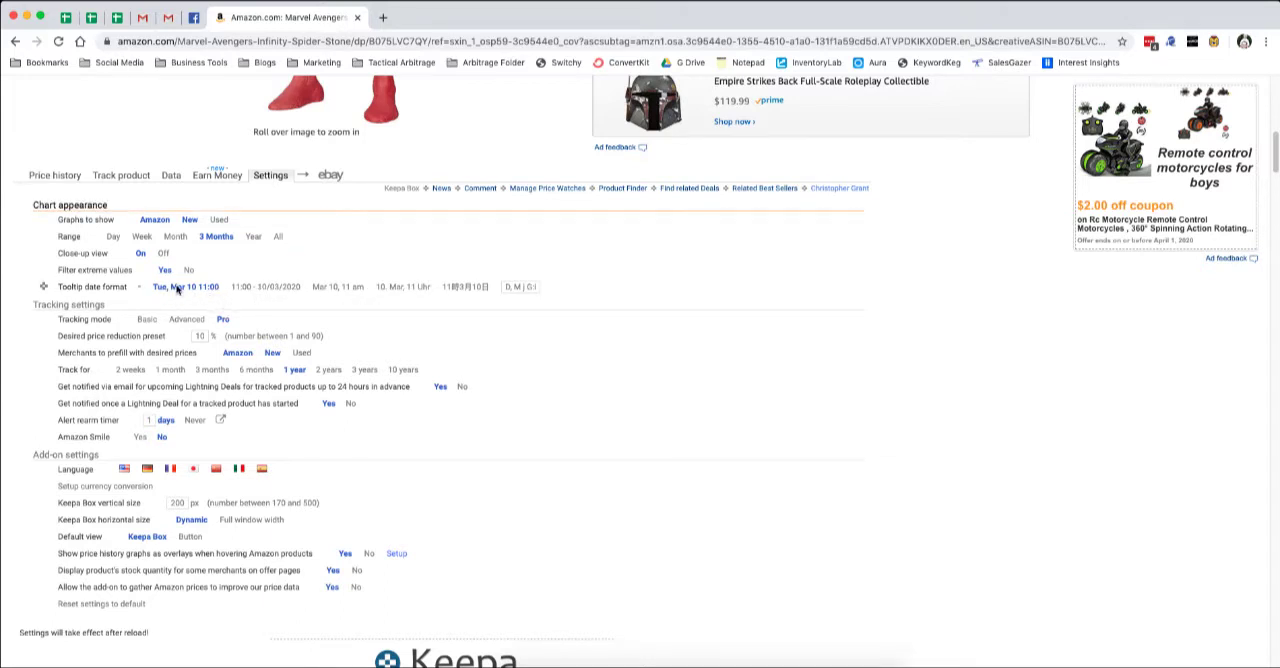
scroll(558, 306, down, 2)
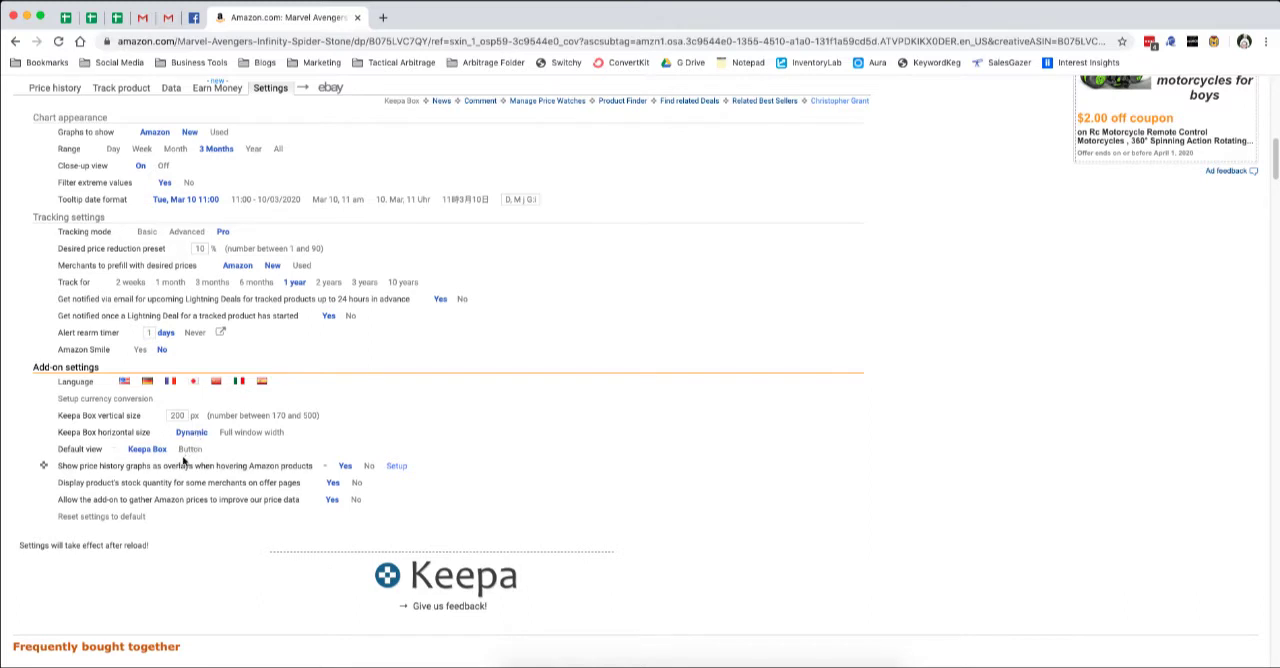
scroll(185, 460, down, 1)
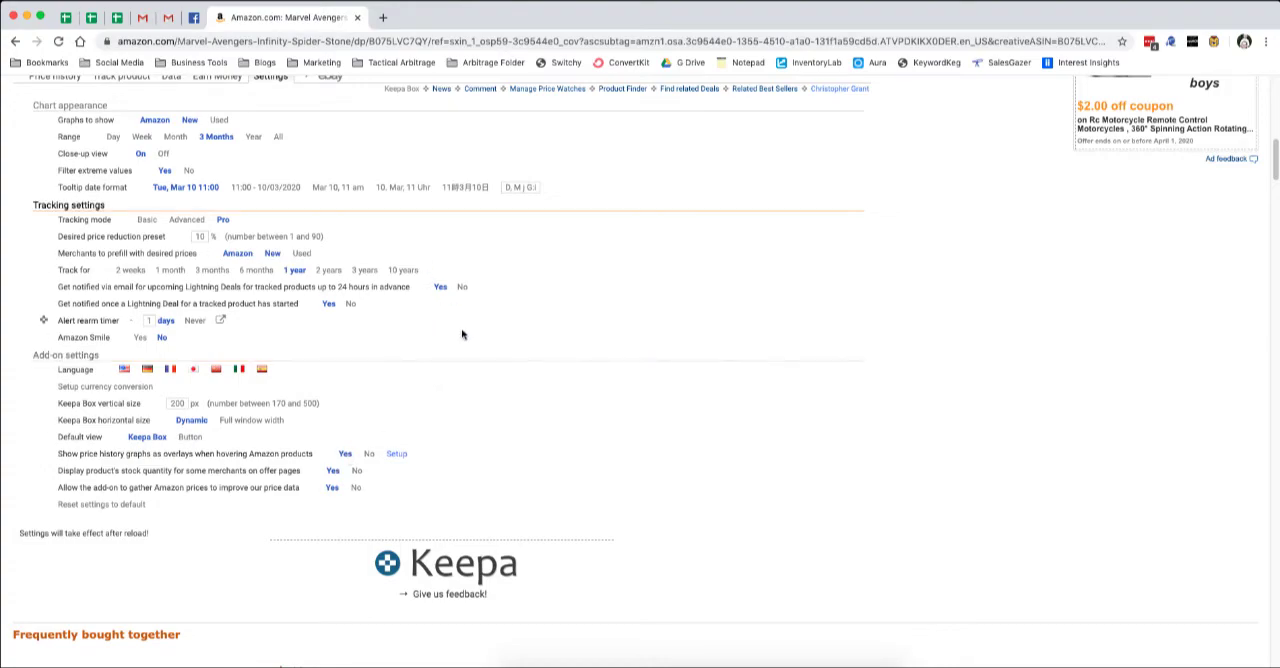
scroll(463, 348, up, 10)
scroll(463, 348, down, 15)
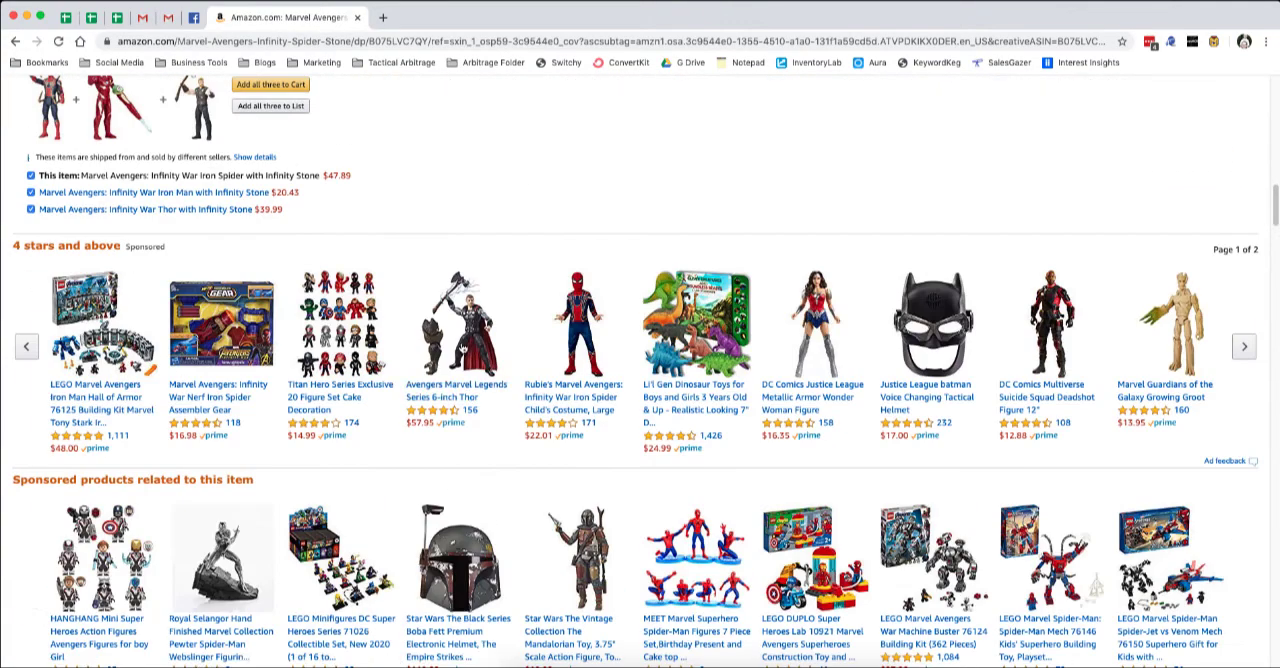
scroll(430, 208, up, 5)
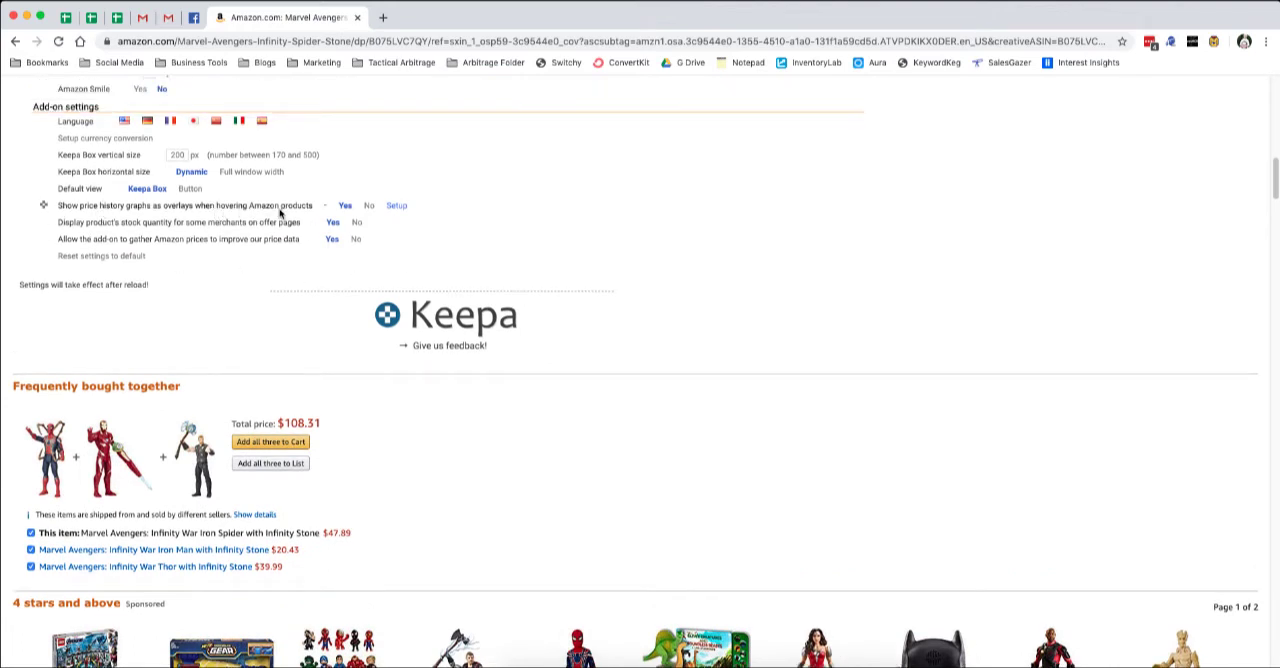
mouse_move(102, 465)
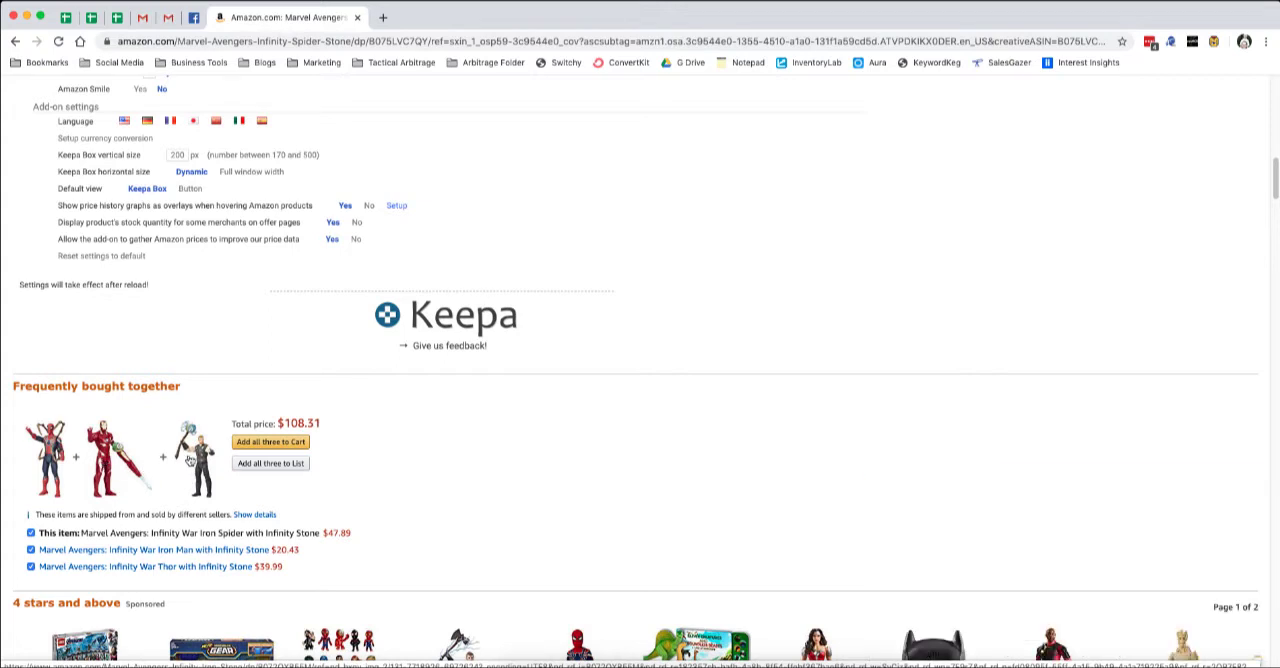
mouse_move(199, 461)
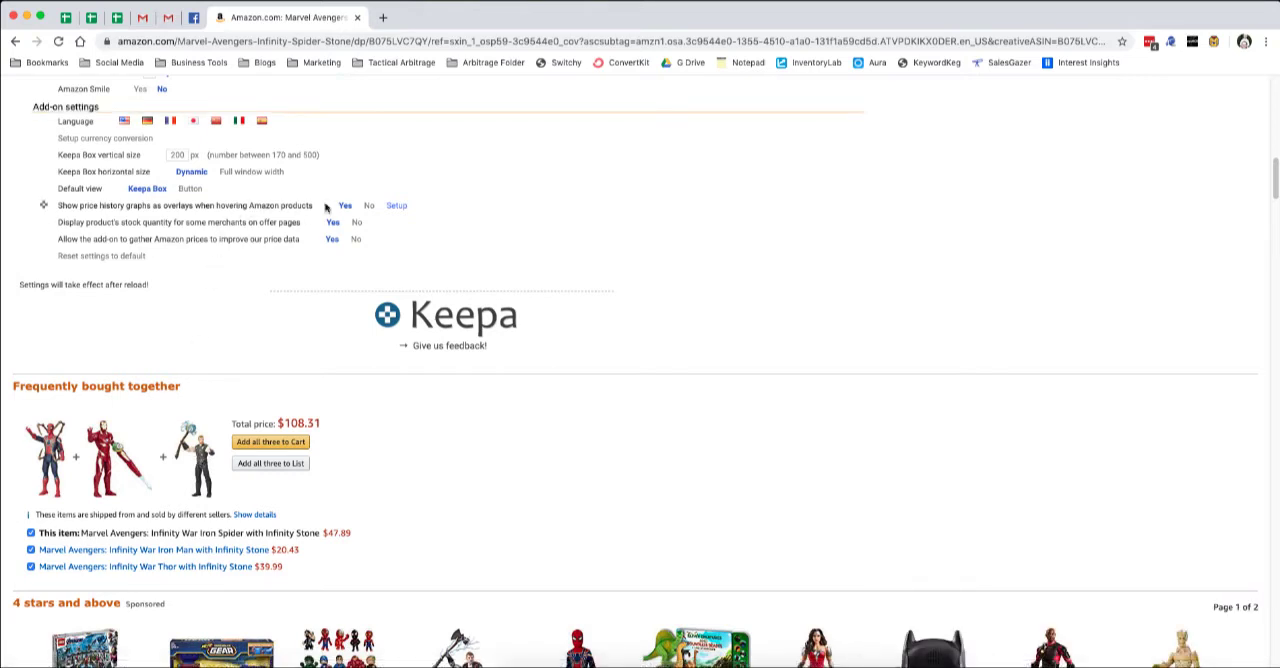
Set the range of the price history overlay graphs to 90 days and save the overlay setup.
click(396, 207)
scroll(527, 266, up, 2)
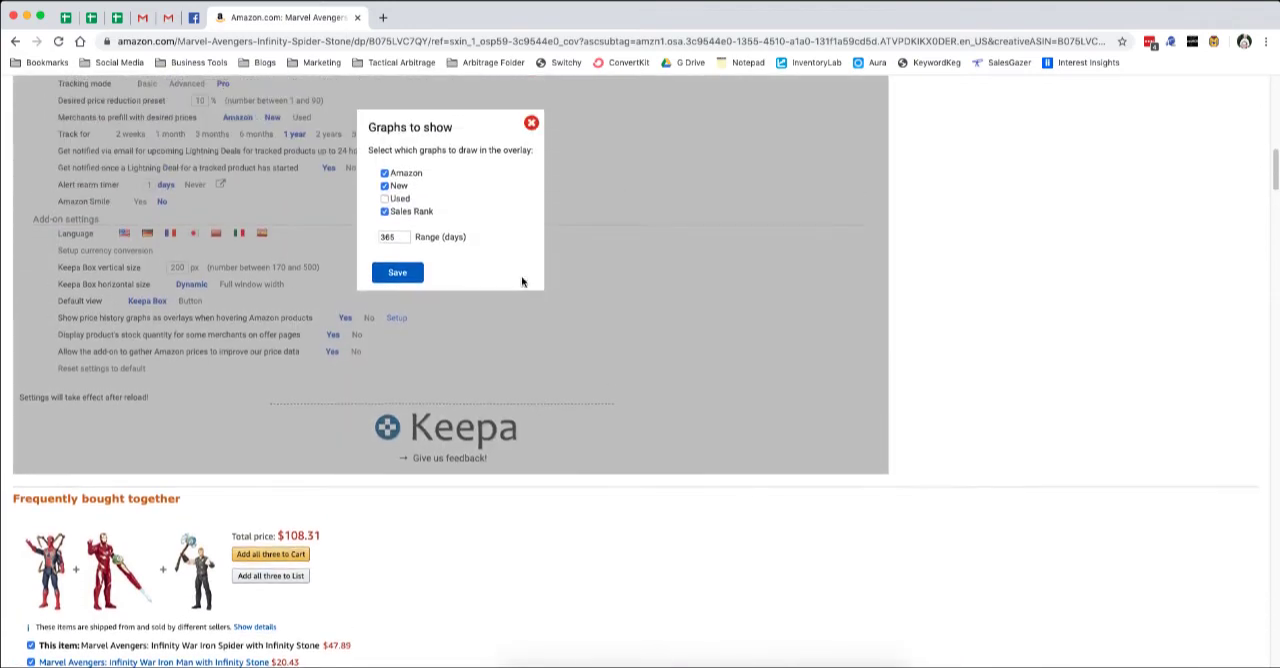
double_click(395, 237)
text(90)
click(400, 273)
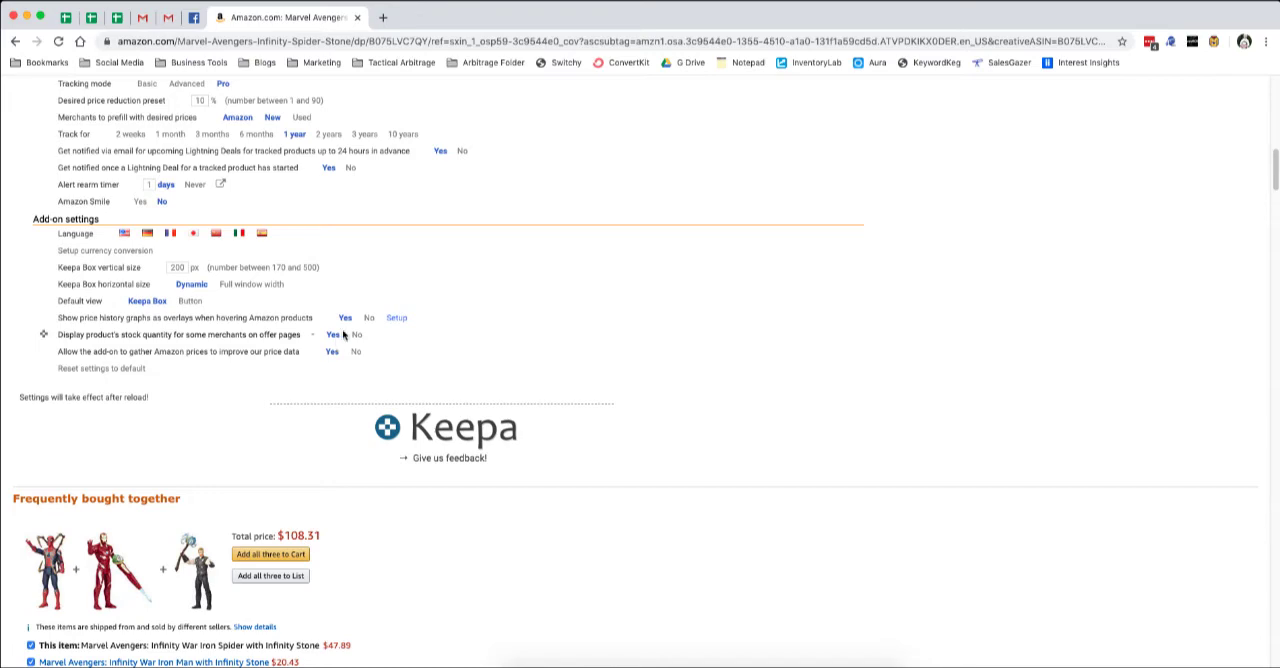
Open the product's New & Used offers in a new browser tab and switch to it.
scroll(900, 360, up, 5)
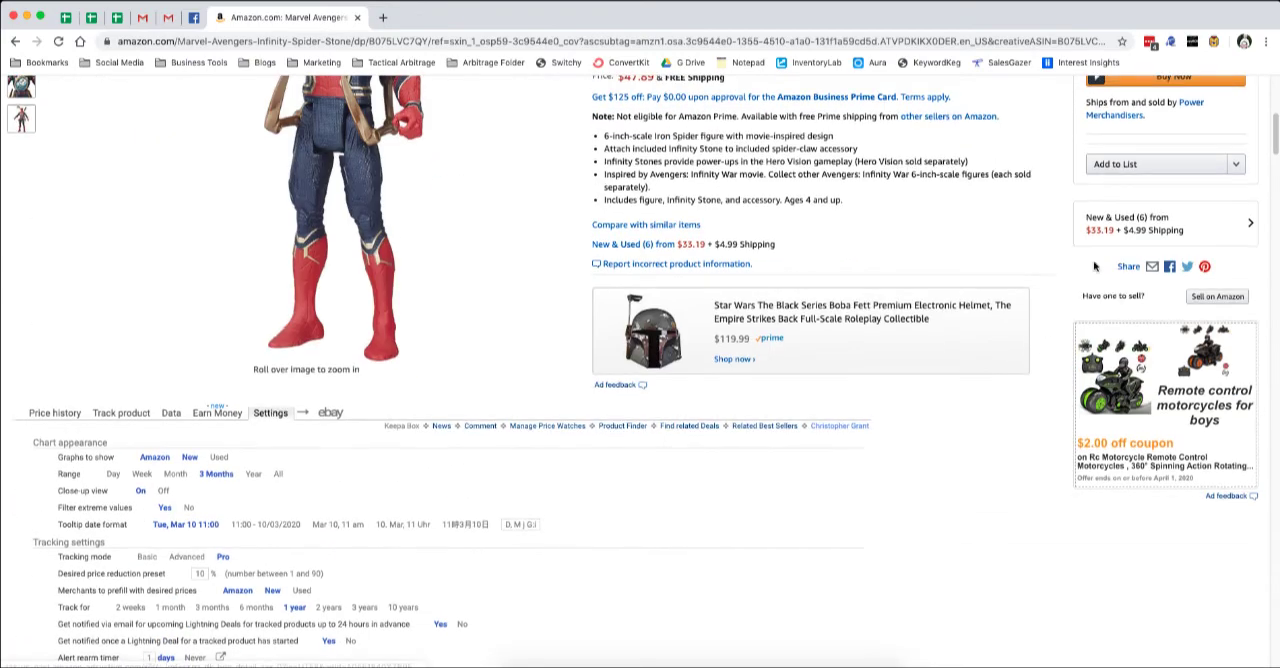
right_click(1137, 219)
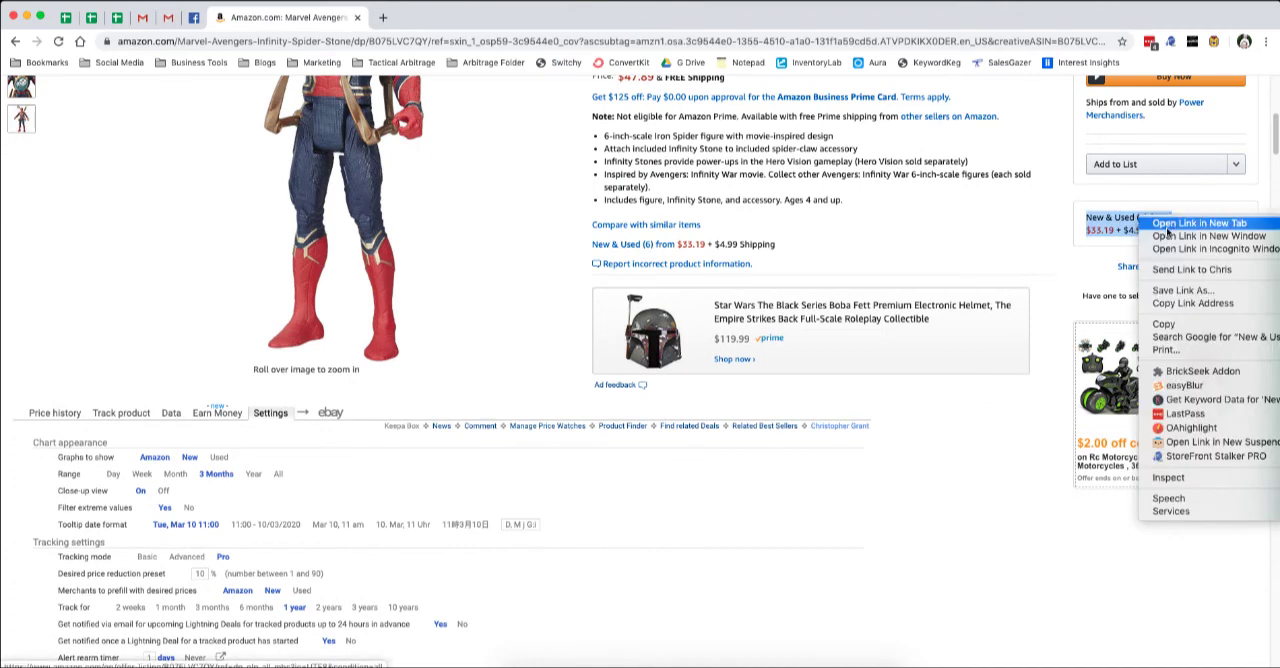
click(1165, 224)
click(423, 18)
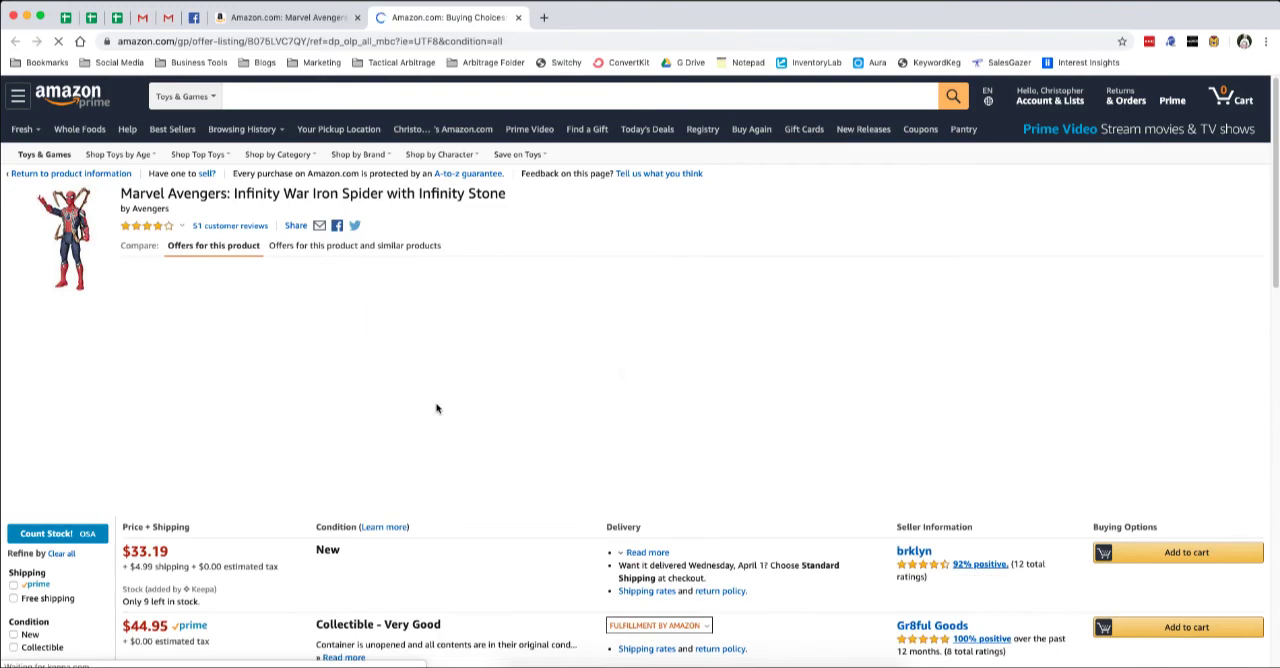
Examine the stock quantities Keepa adds beneath each seller's price in the offer list.
scroll(437, 408, down, 3)
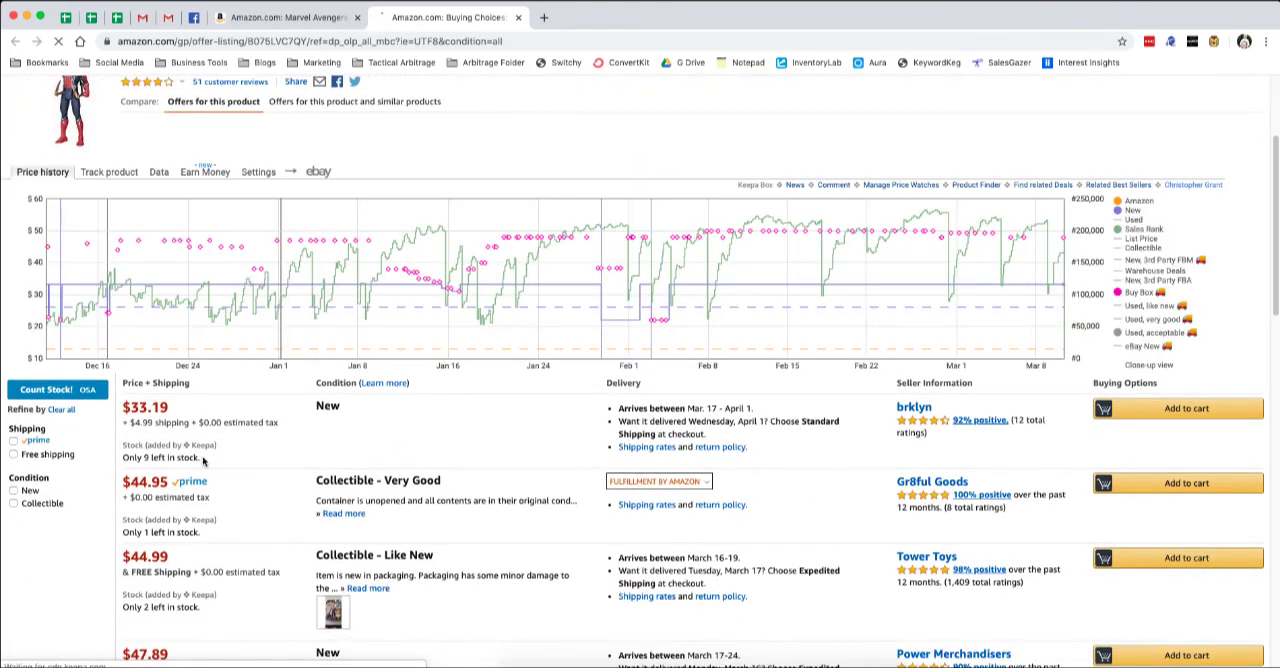
scroll(269, 507, down, 5)
scroll(269, 507, down, 3)
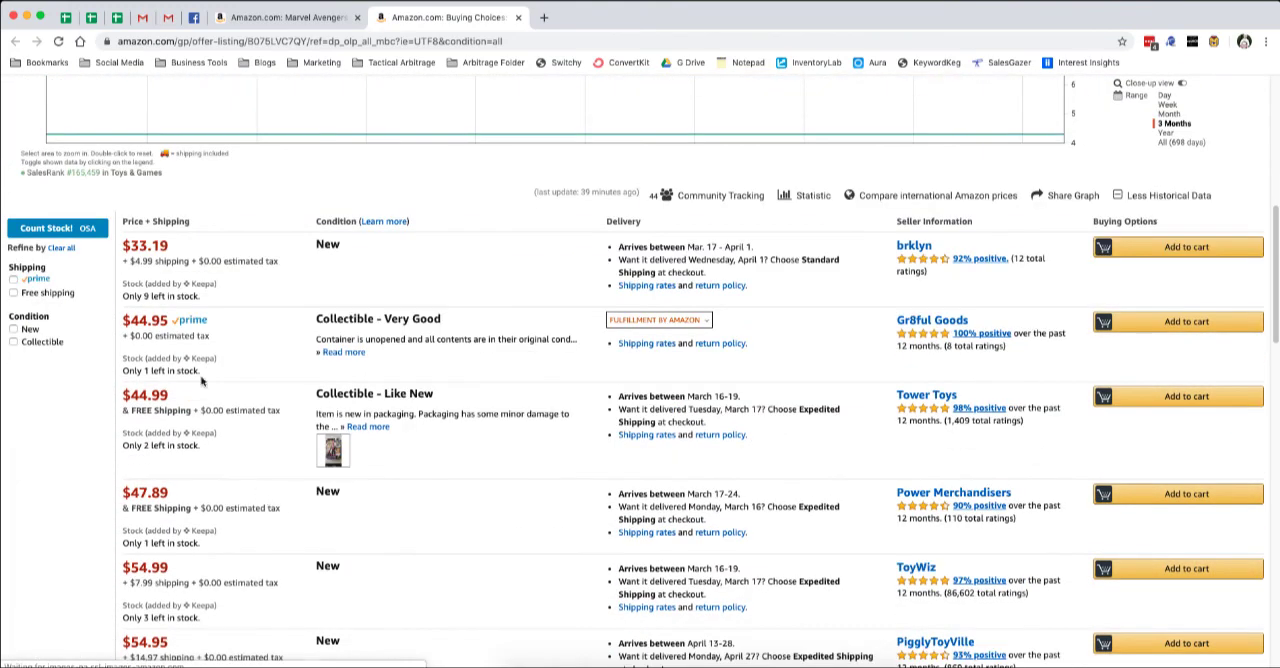
drag(204, 372, 121, 366)
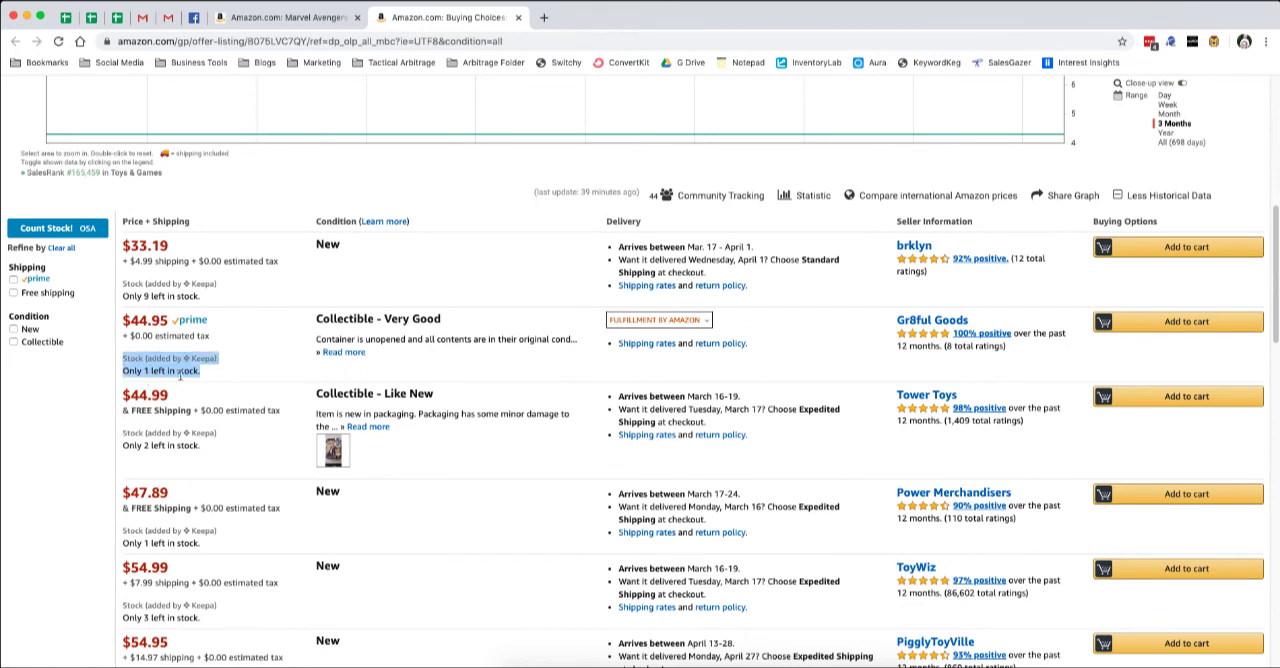
scroll(195, 490, down, 1)
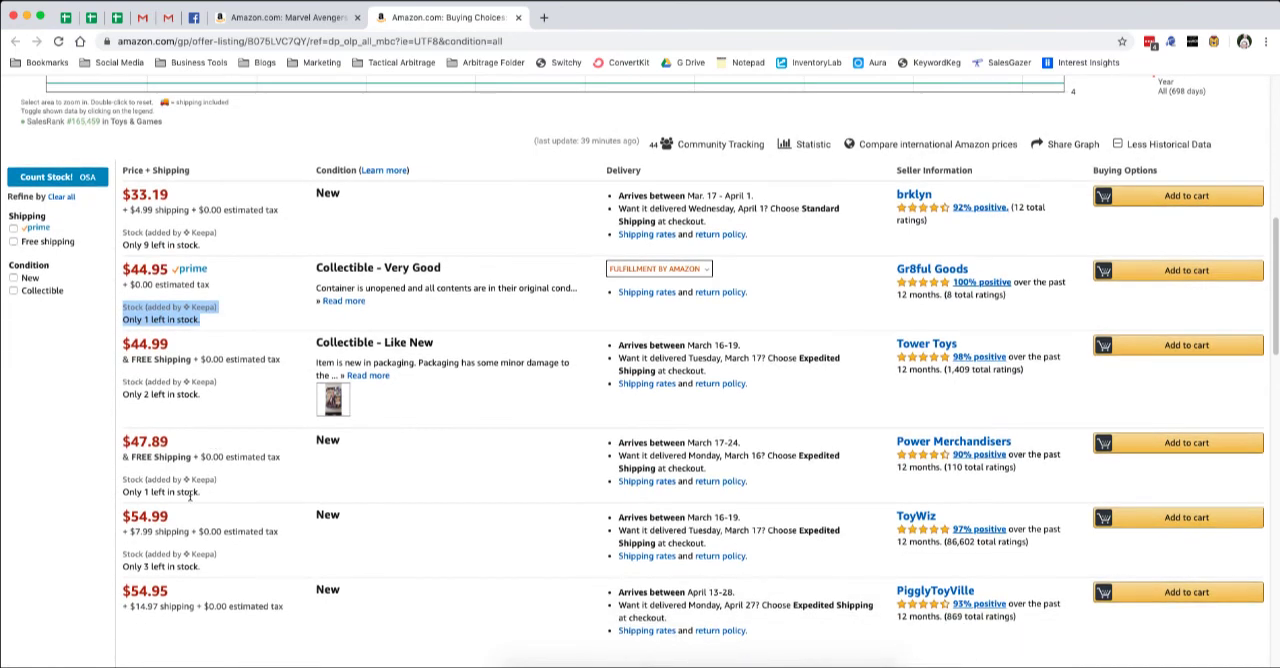
scroll(246, 529, down, 2)
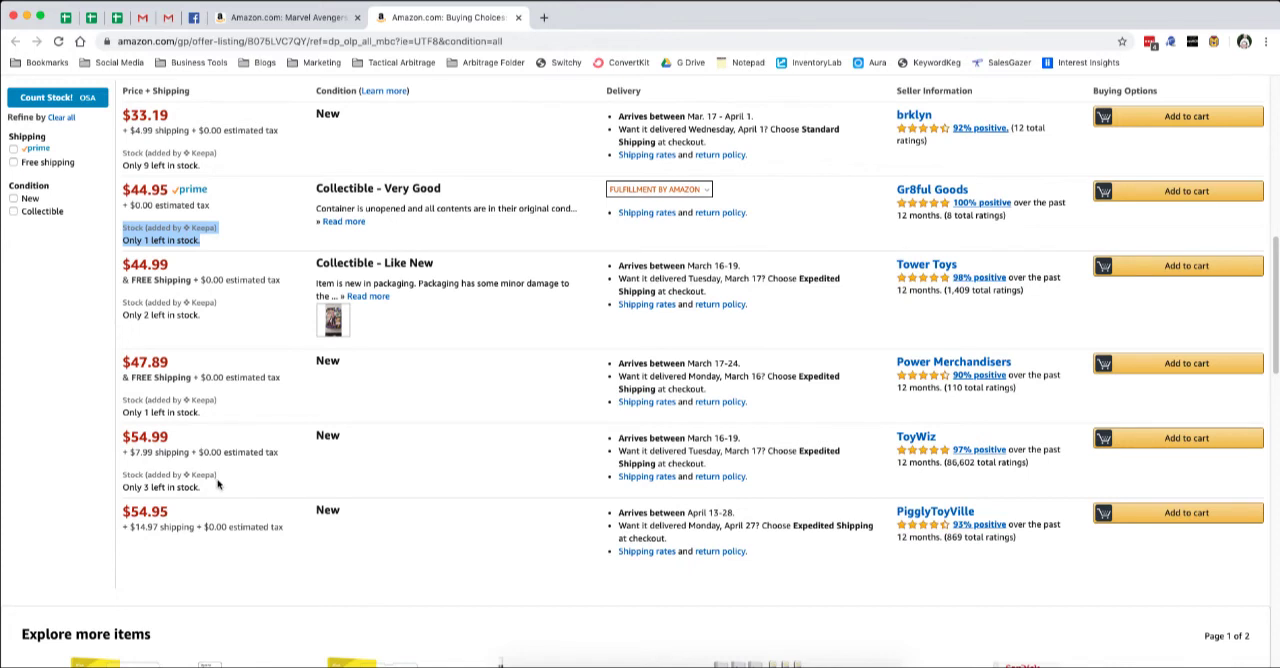
scroll(216, 496, down, 1)
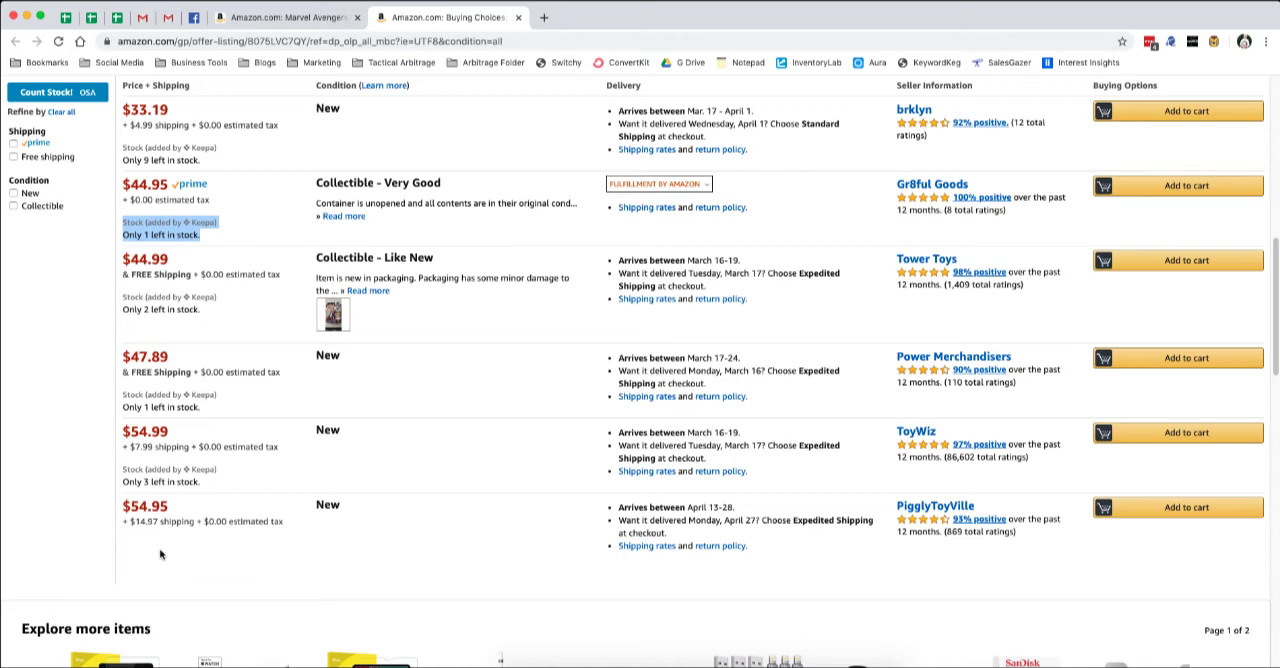
Count the sellers' stock with the OSA add-on, then close its results and the offers page.
click(86, 94)
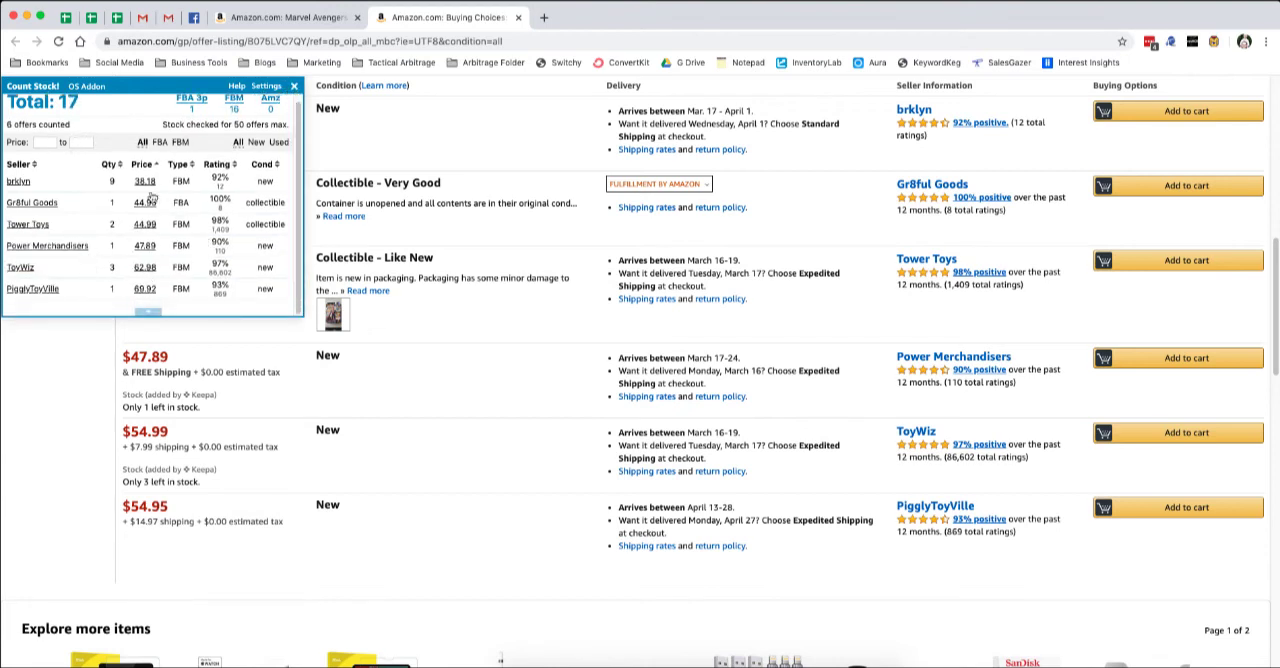
click(295, 88)
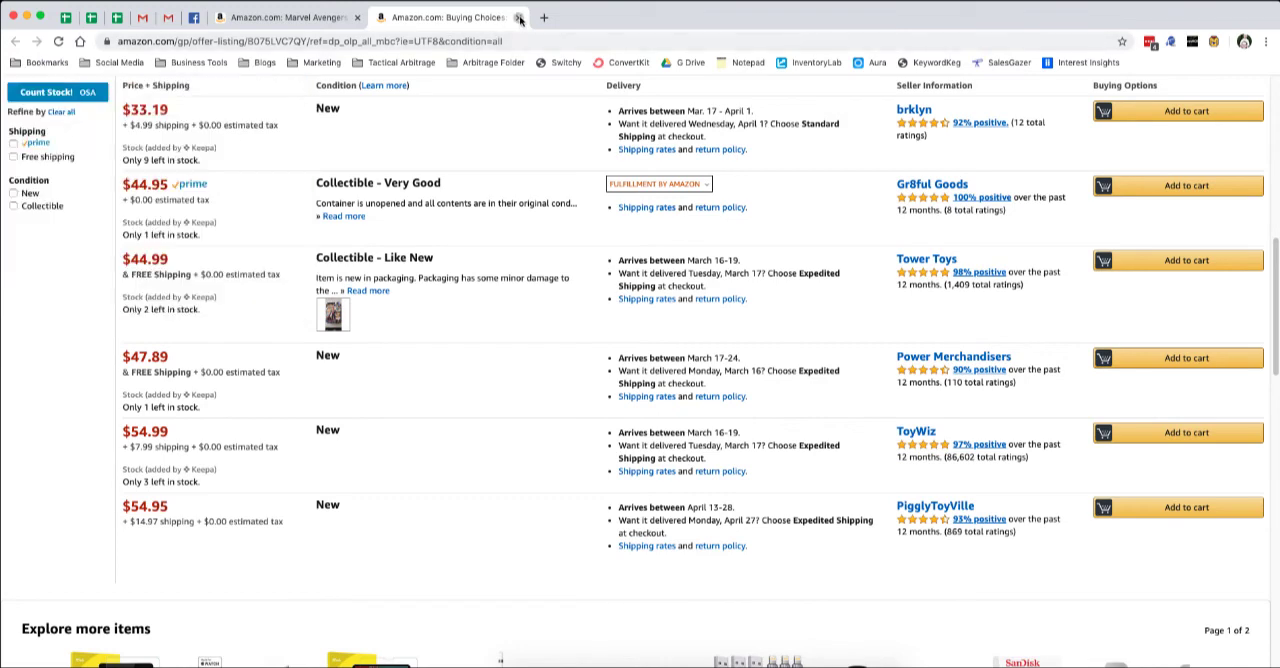
key(super+w)
Open Keepa's related deals and related best sellers for this product from the Keepa box.
scroll(370, 523, down, 3)
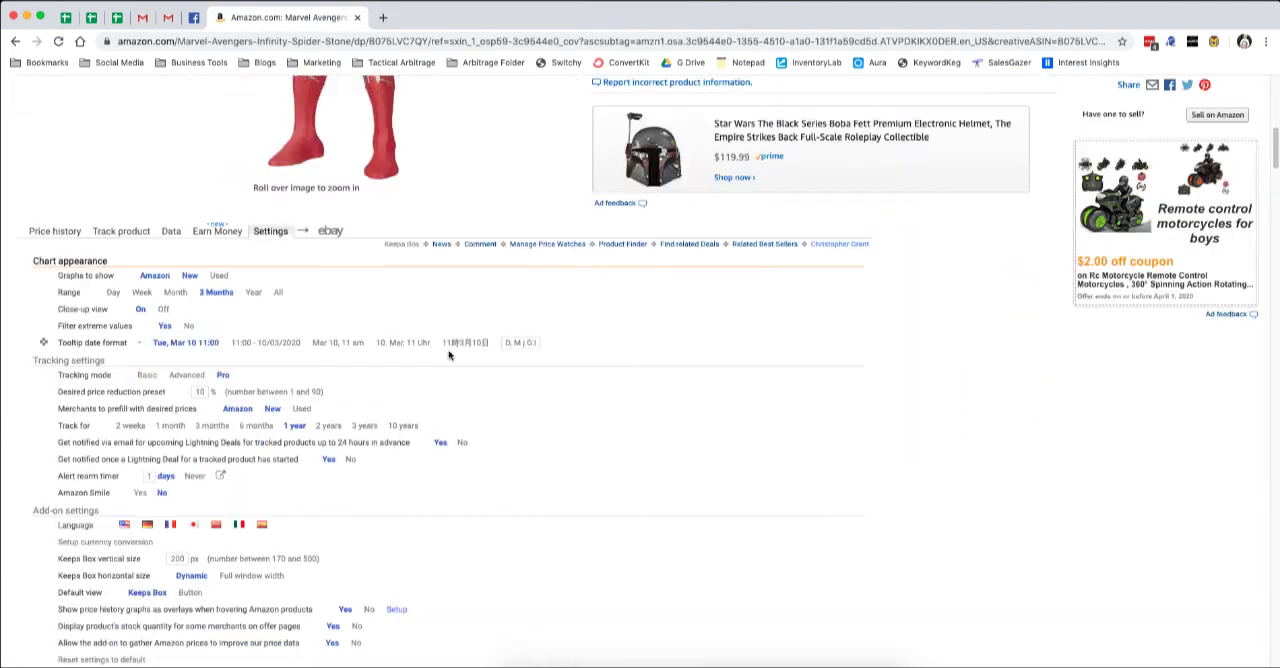
scroll(370, 523, down, 2)
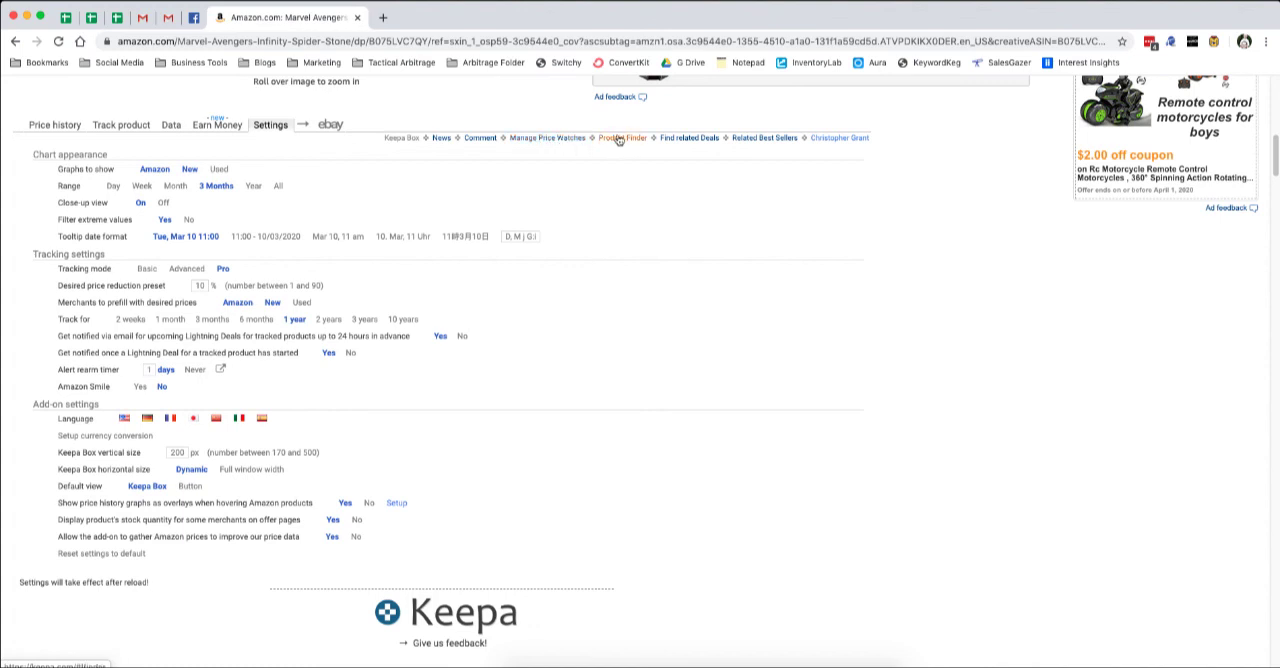
click(690, 141)
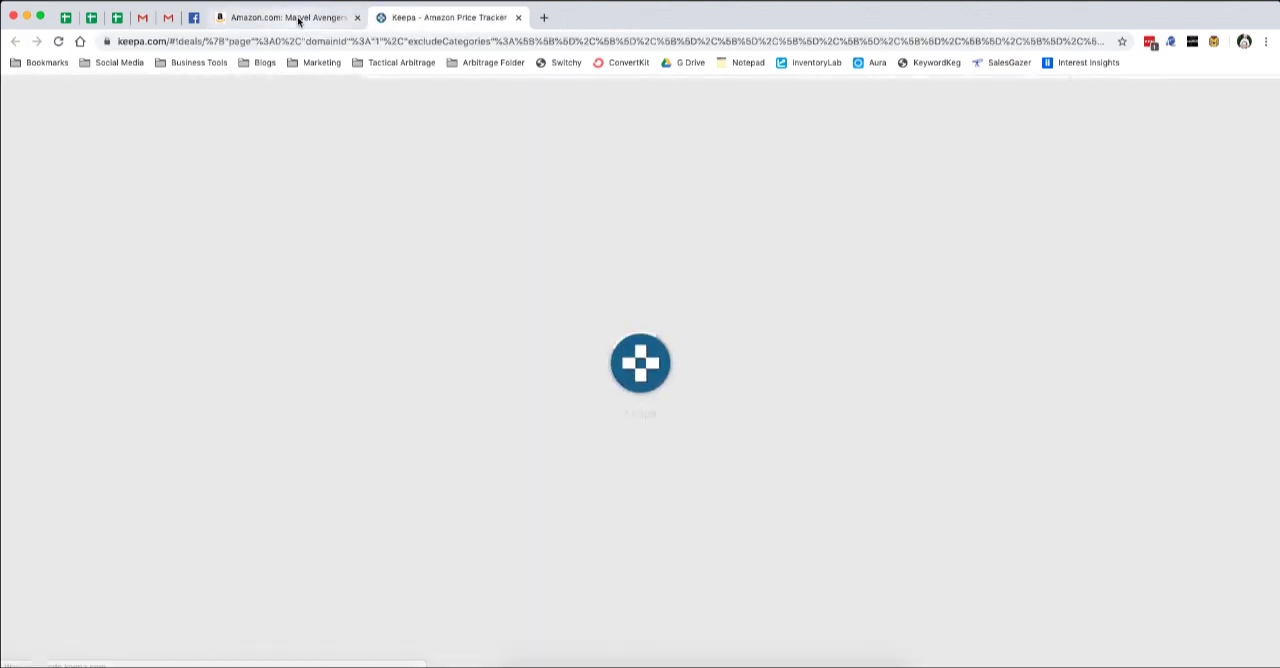
click(298, 20)
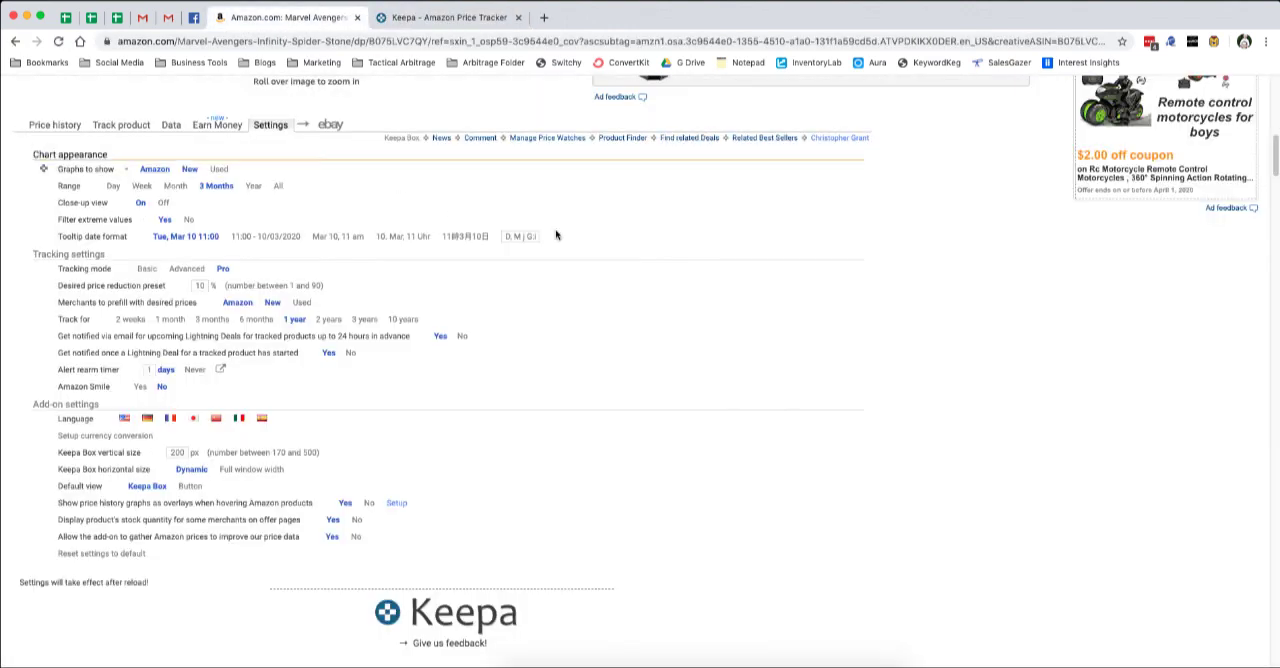
click(765, 140)
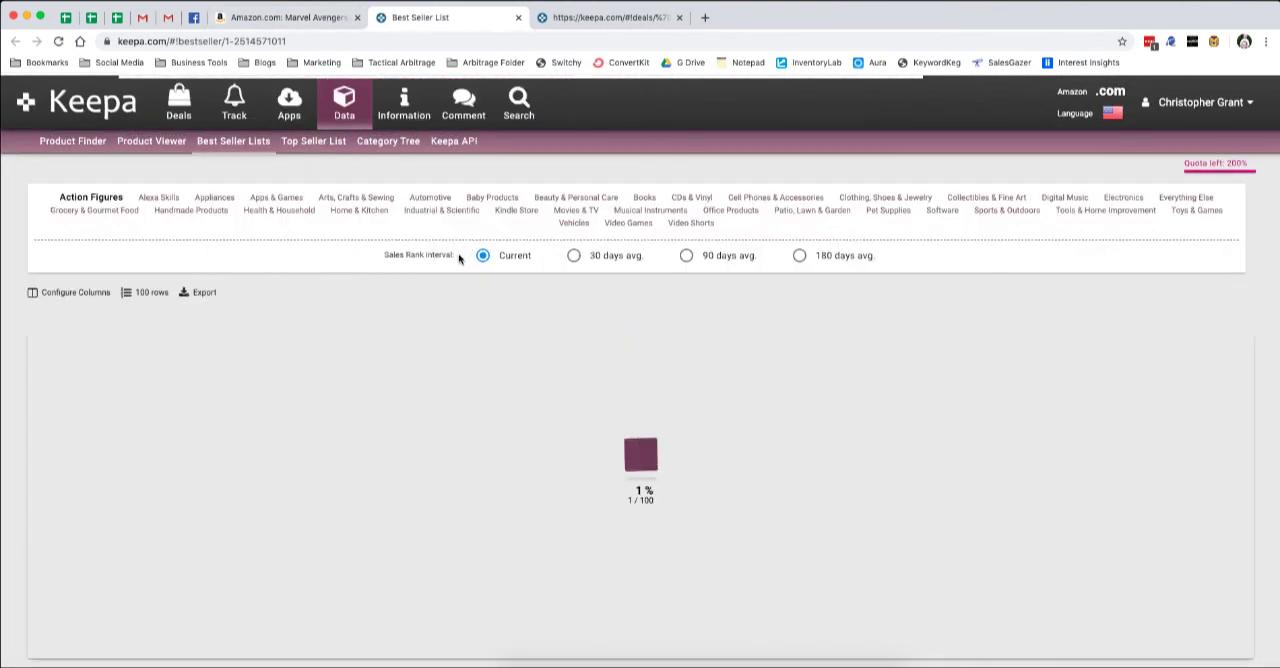
View the Keepa deals page and the Action Figures best seller list, closing each one after viewing.
click(607, 17)
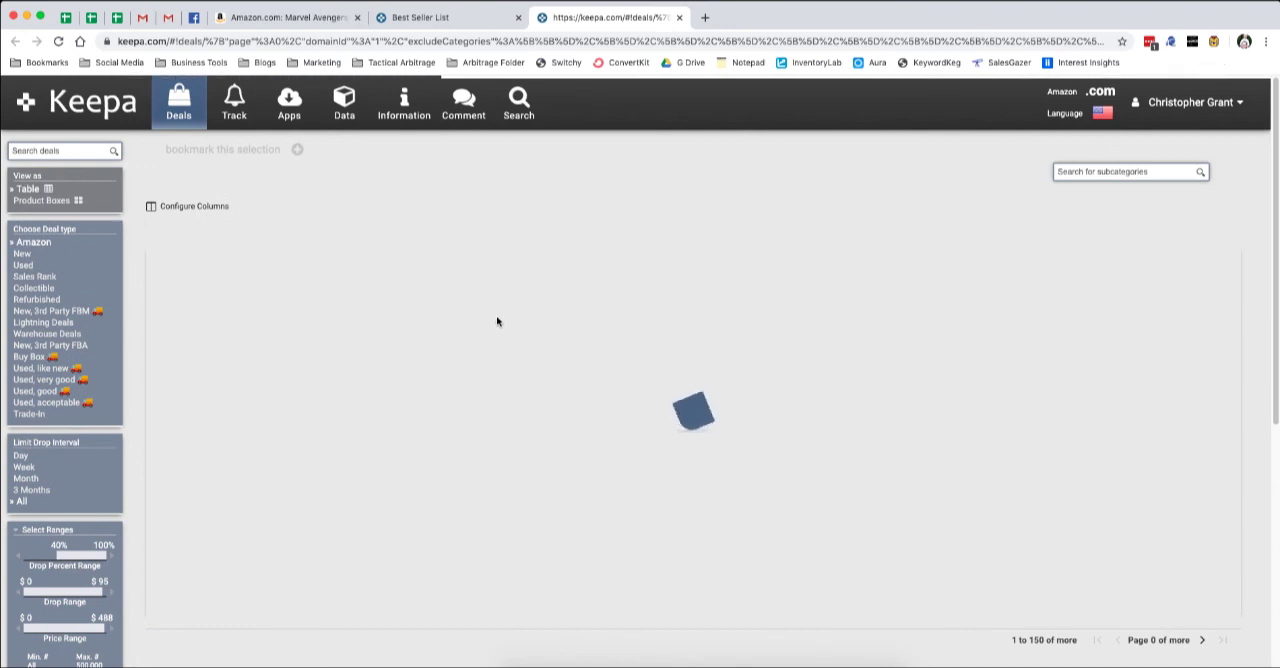
click(679, 18)
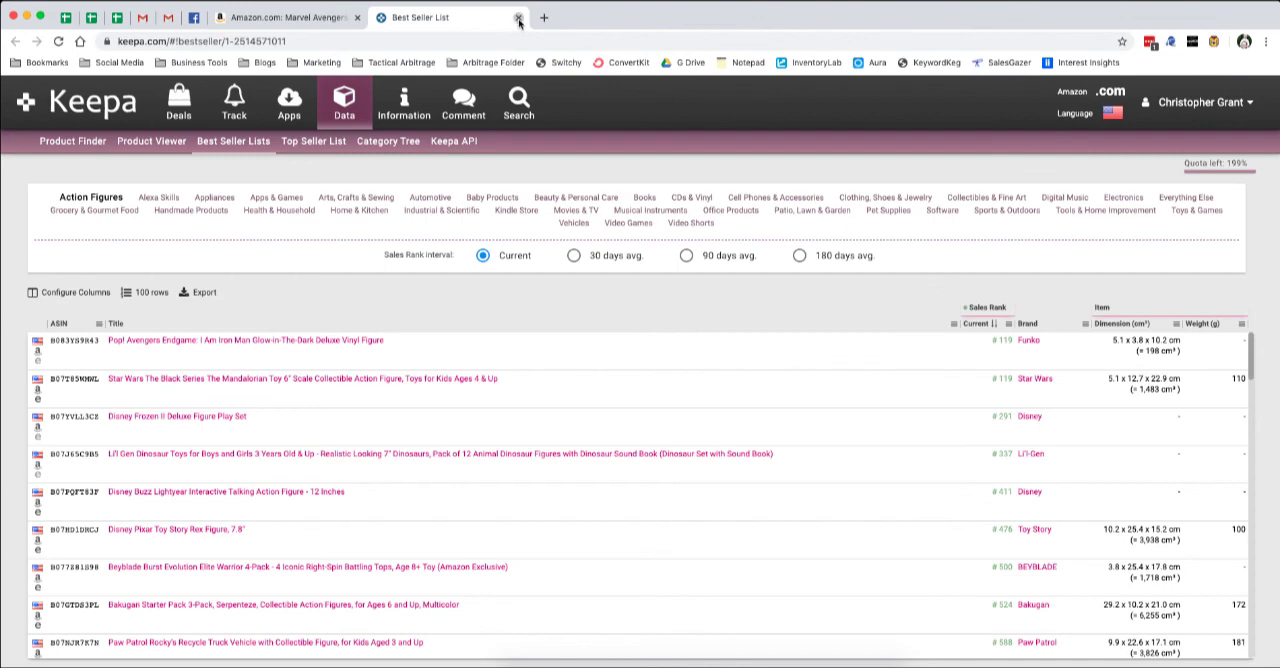
click(518, 18)
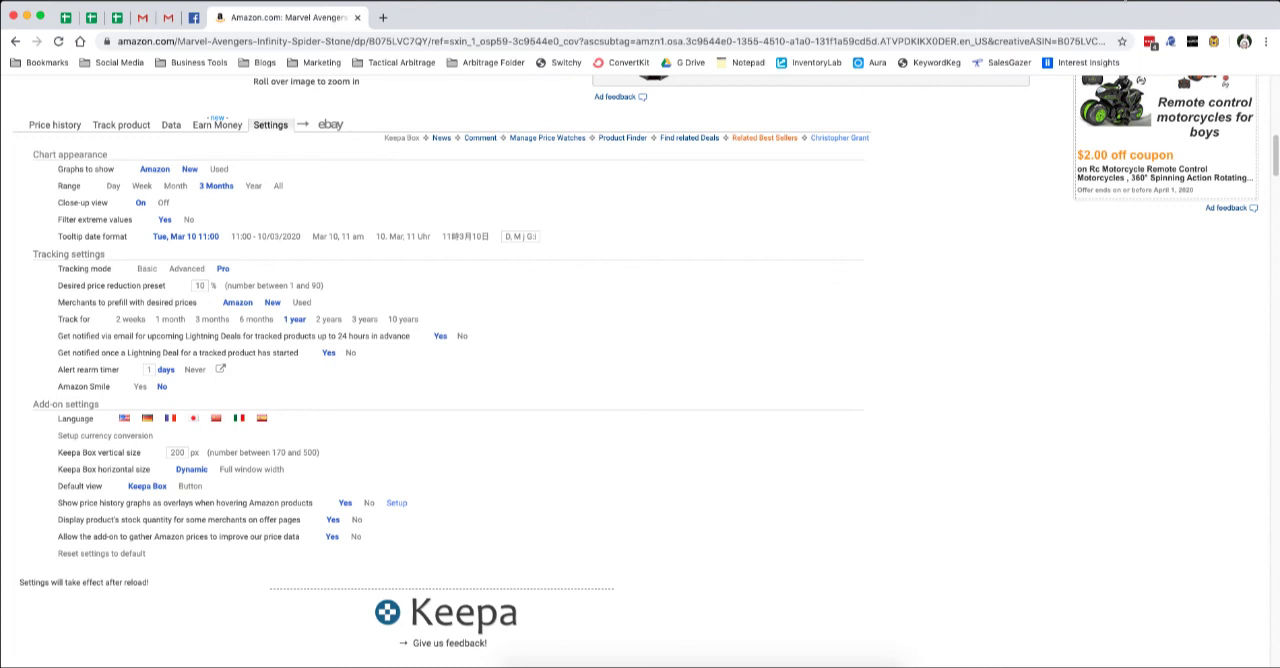
click(1127, 2)
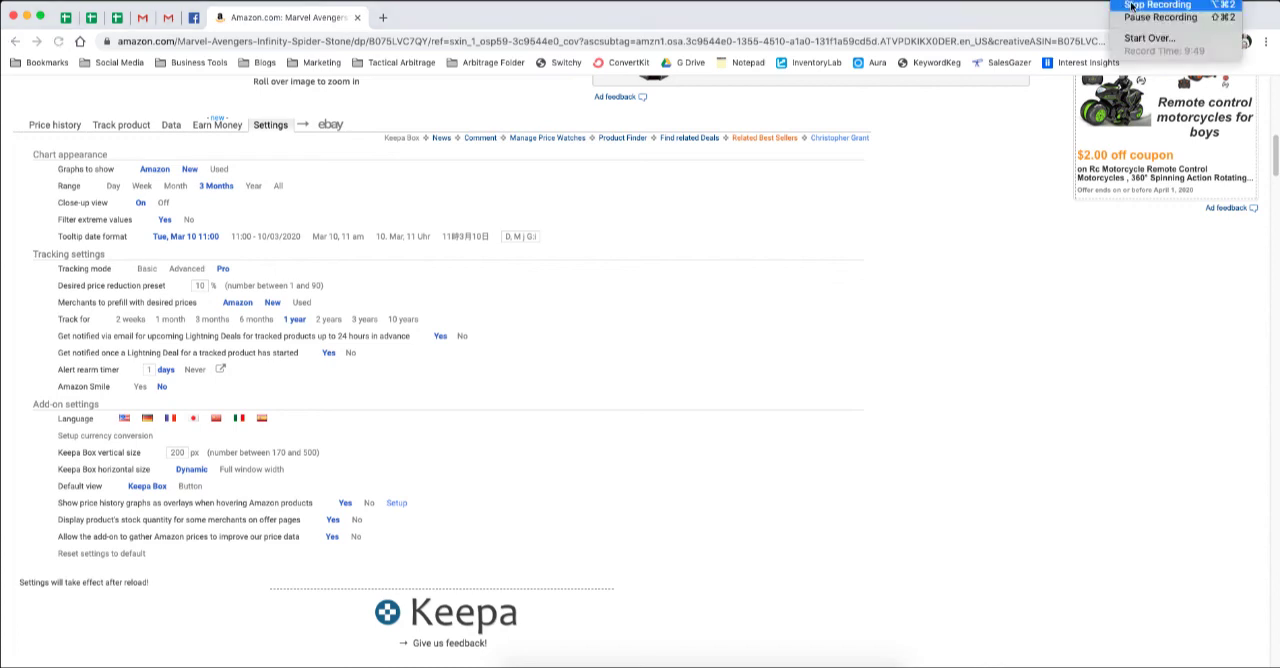